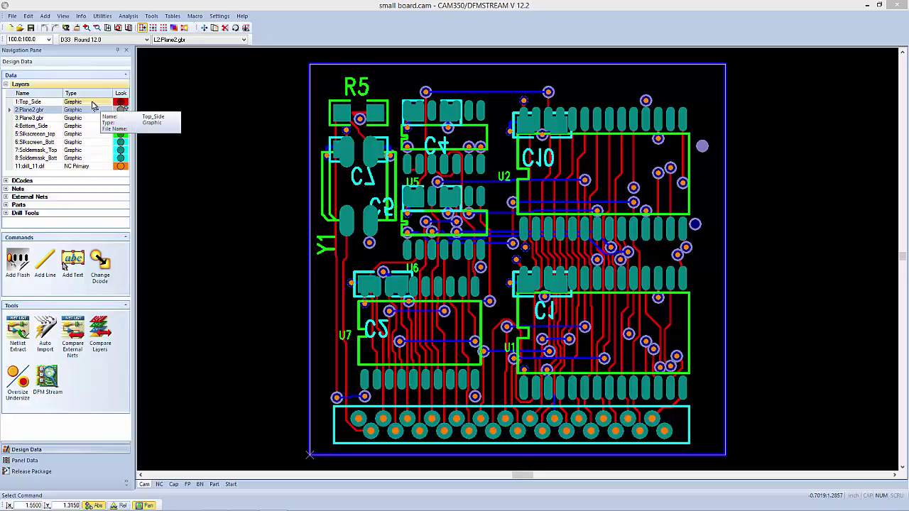
Step: Open the layer type choices for the Top_Side layer in the Layers list
click(92, 105)
Step: Set the Top_Side layer type to Top and the Bottom_Side layer type to Bottom
click(91, 118)
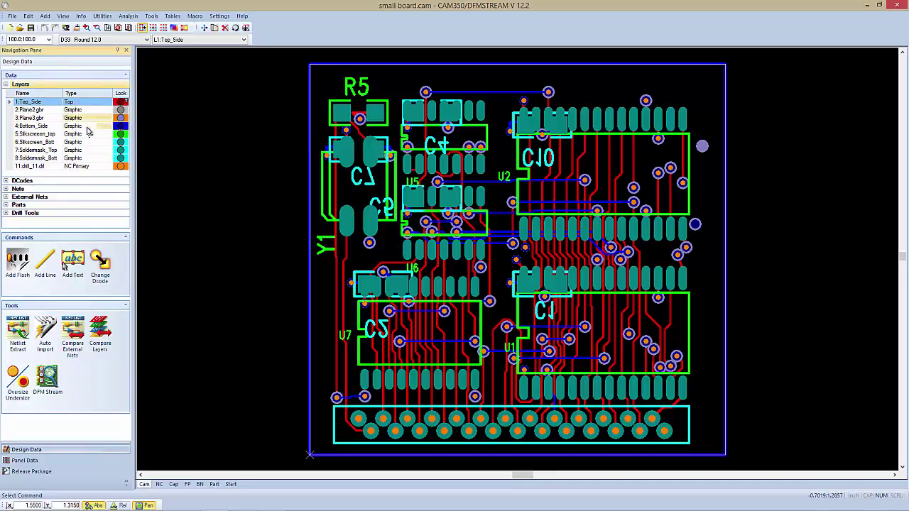
click(91, 127)
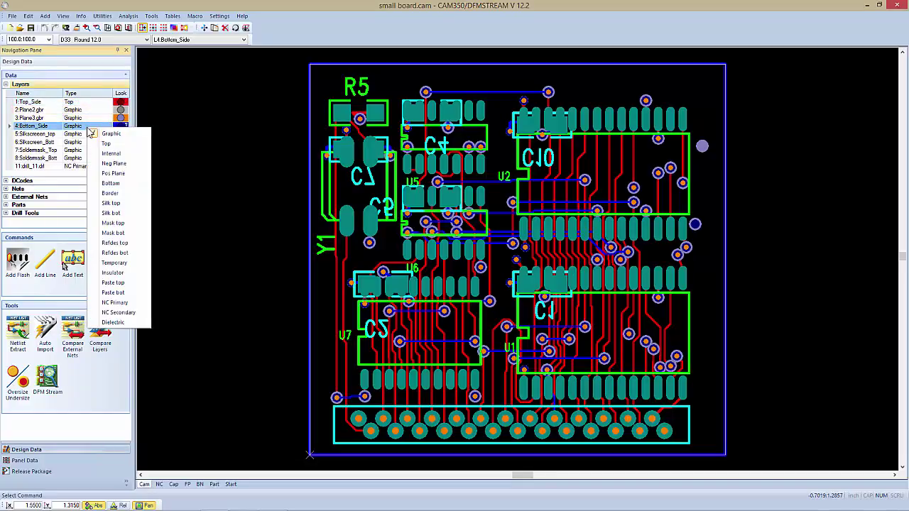
click(110, 183)
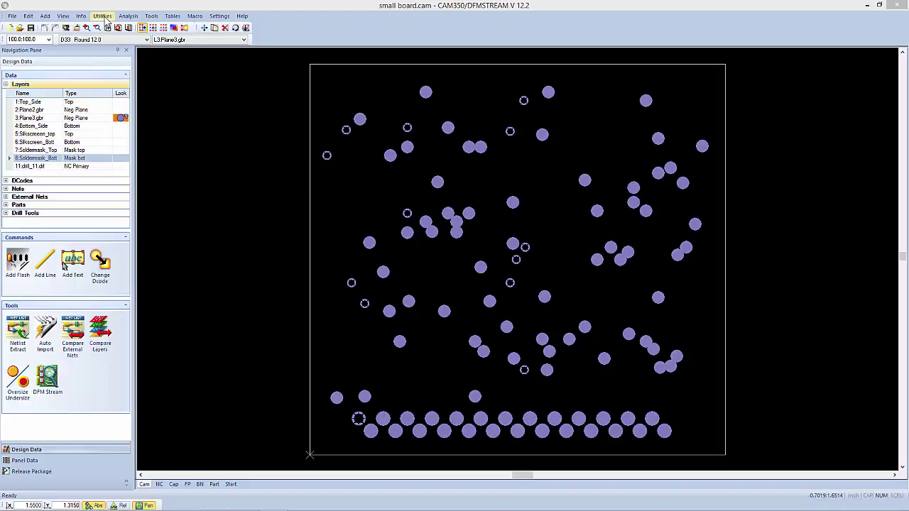
Step: Run Utilities > Netlist Extract and confirm the extraction
click(103, 17)
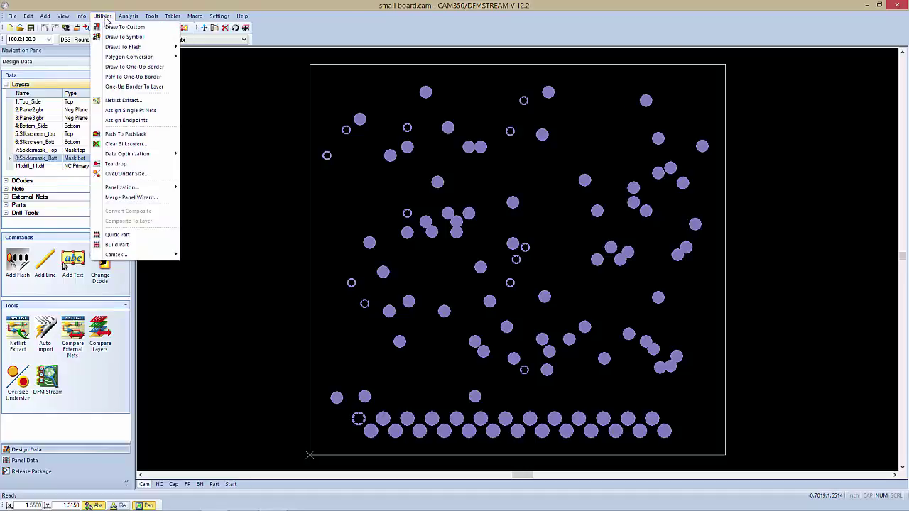
click(124, 100)
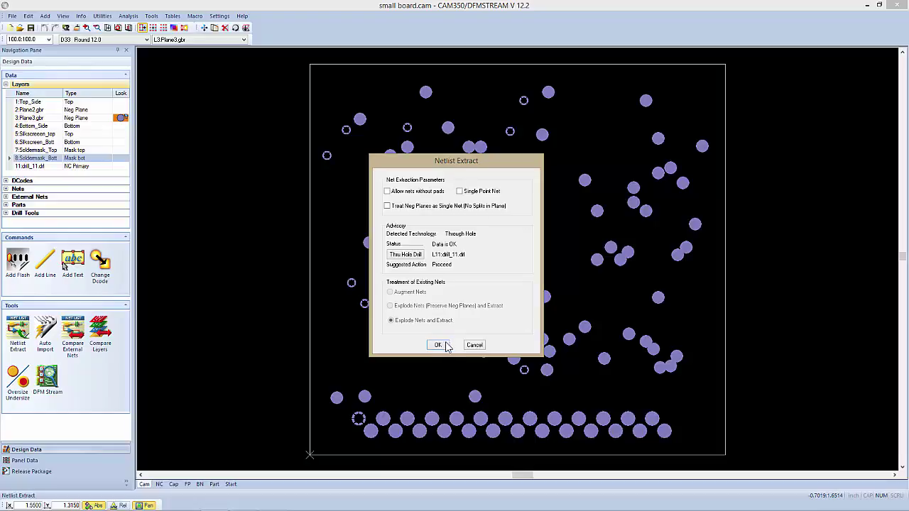
click(439, 345)
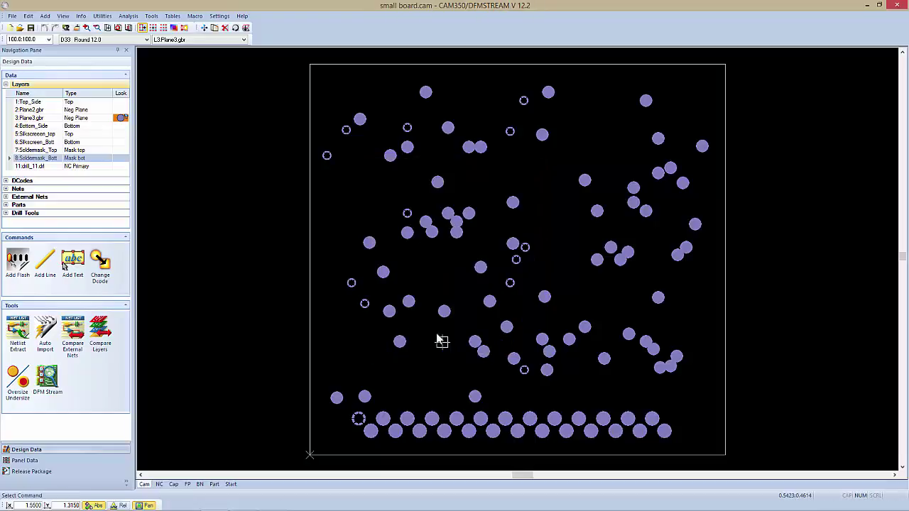
Step: Display only the Top_Side copper layer with the top silkscreen layer overlaid
click(34, 106)
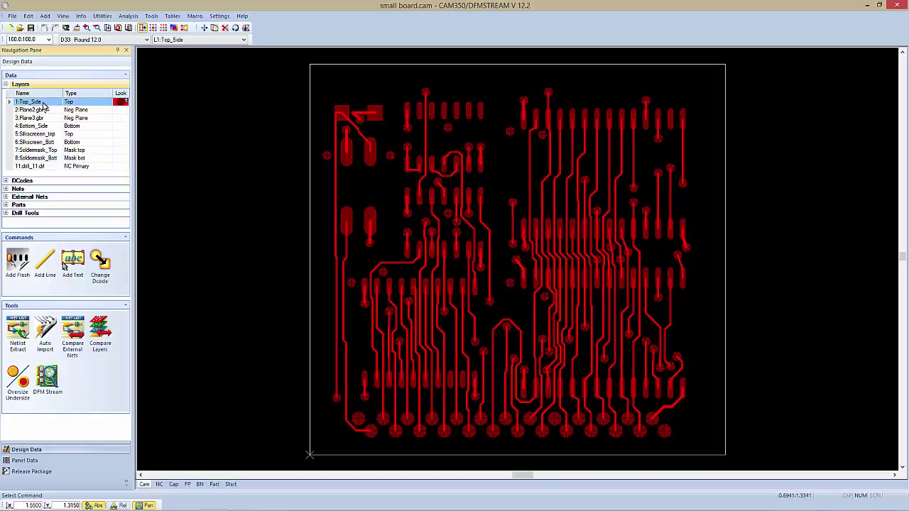
click(34, 134)
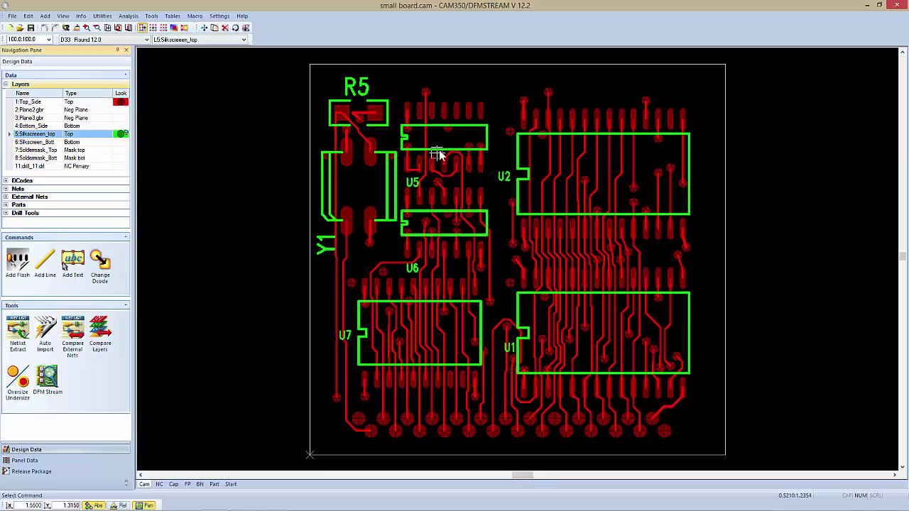
scroll(435, 151, up, 1)
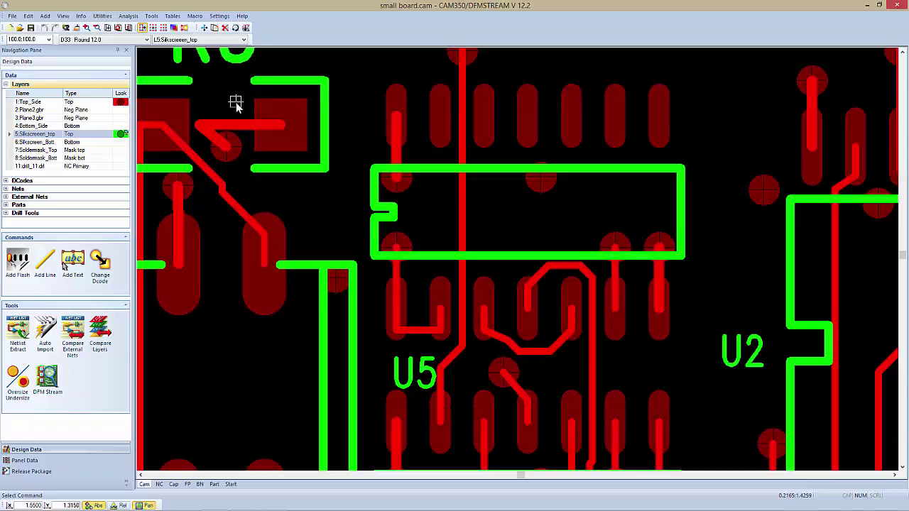
Step: Start Quick Part and number U5's pads: bottom row pins 1–7, top row pins 8–14
click(102, 16)
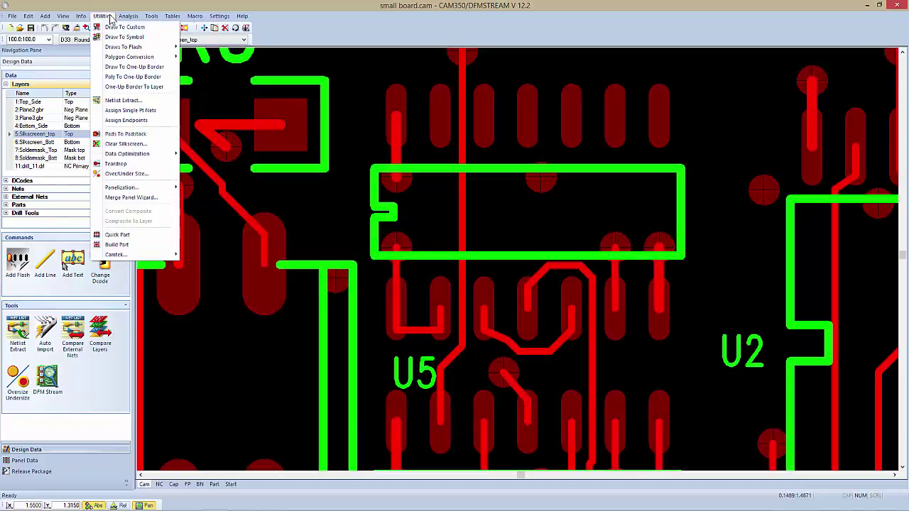
click(127, 235)
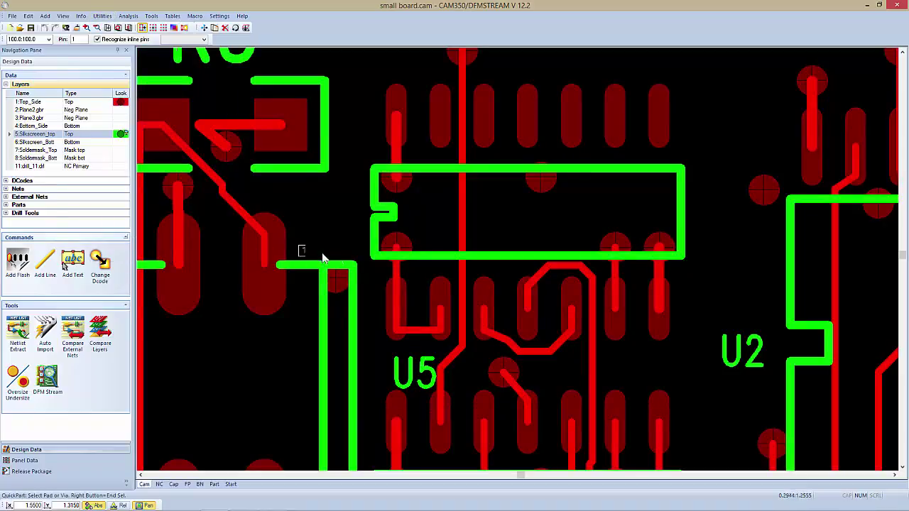
click(395, 313)
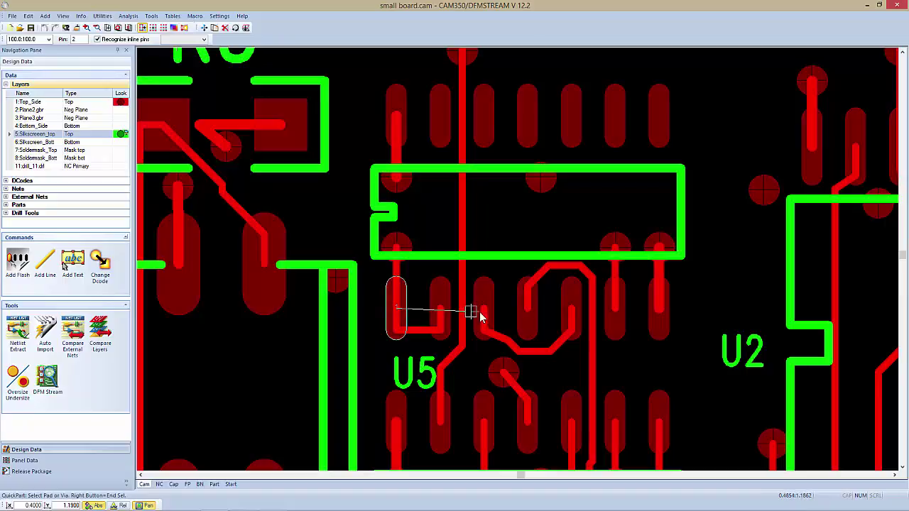
click(659, 310)
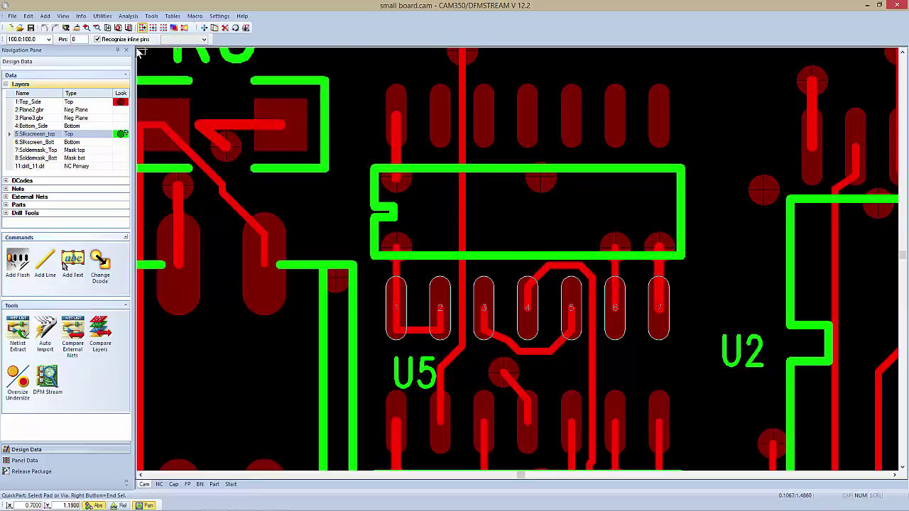
right_click(502, 111)
click(656, 118)
click(123, 41)
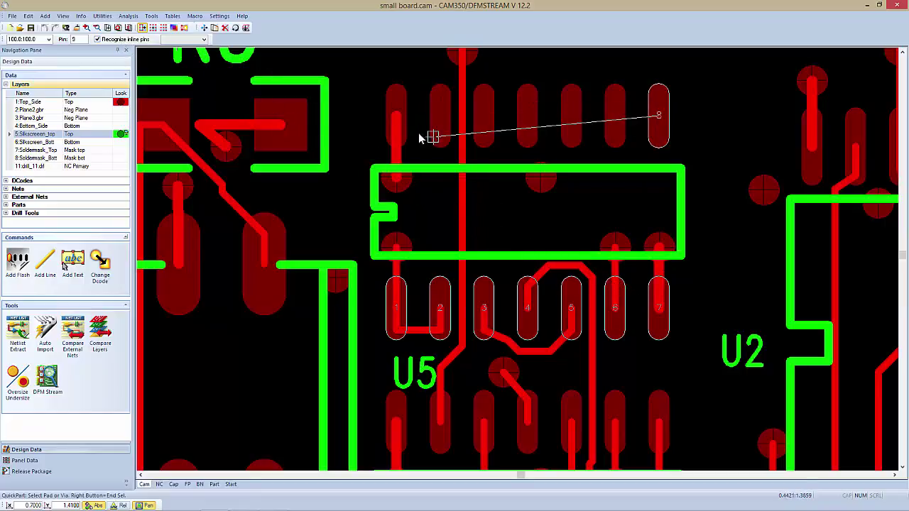
click(395, 117)
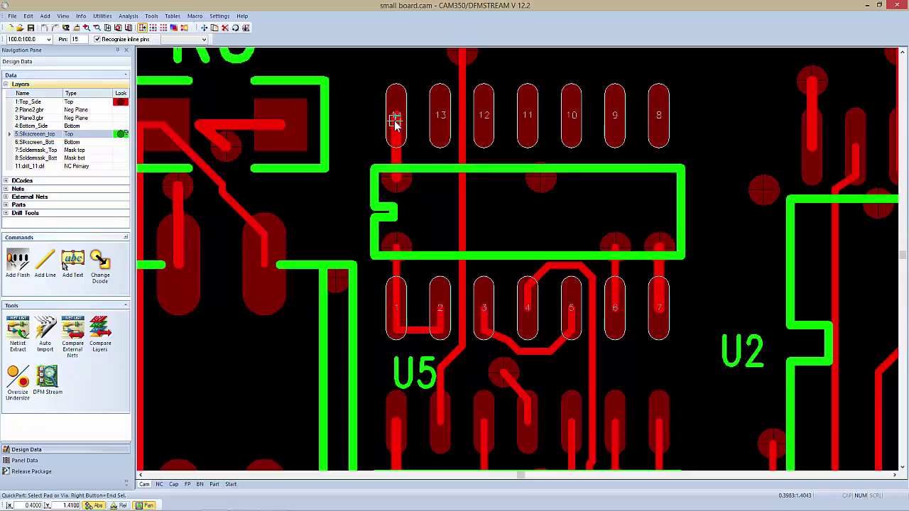
Step: Name the part U5 on the Top Side and accept the matched pattern placement
right_click(395, 124)
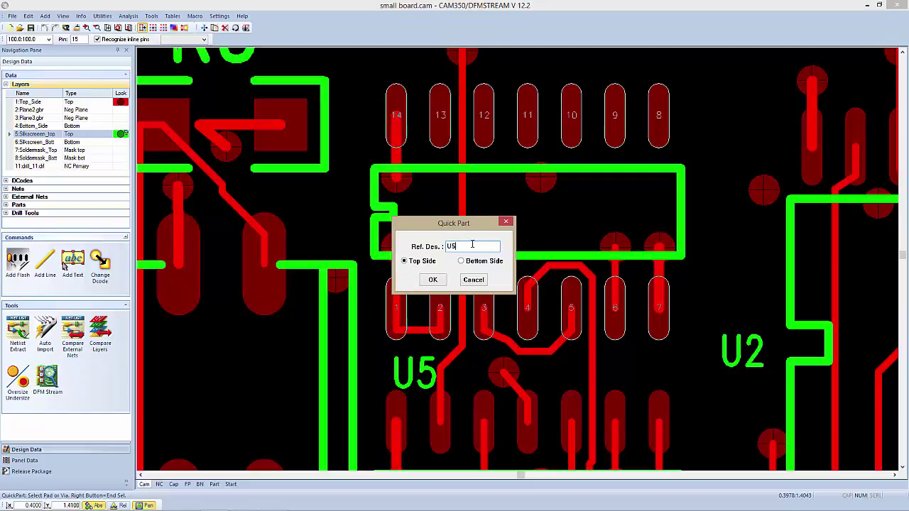
click(431, 280)
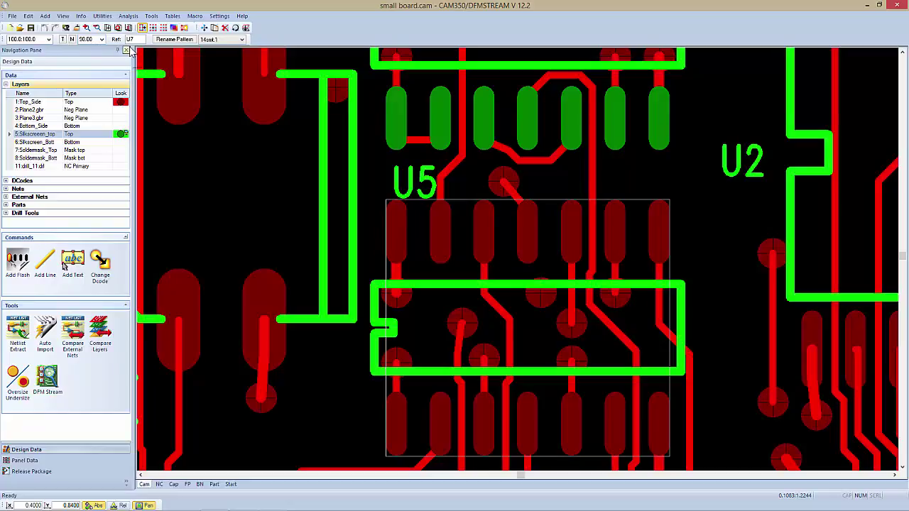
click(348, 315)
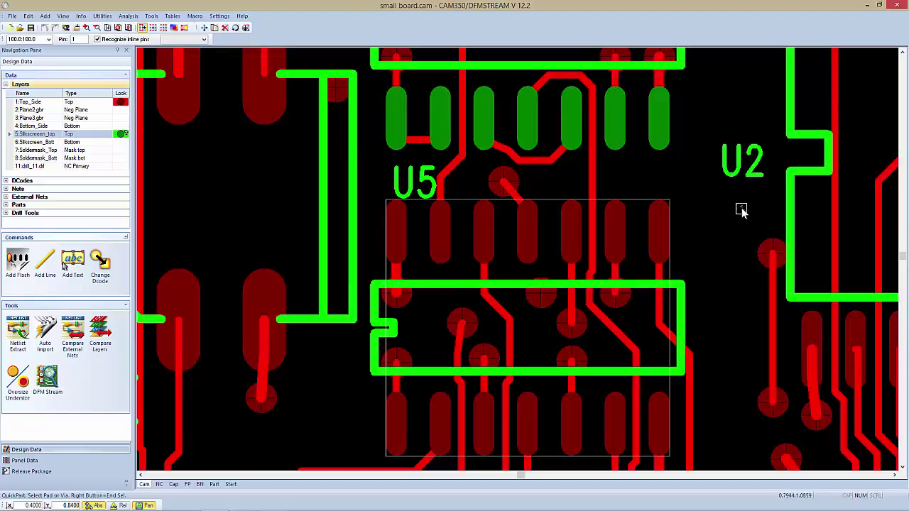
scroll(781, 238, down, 3)
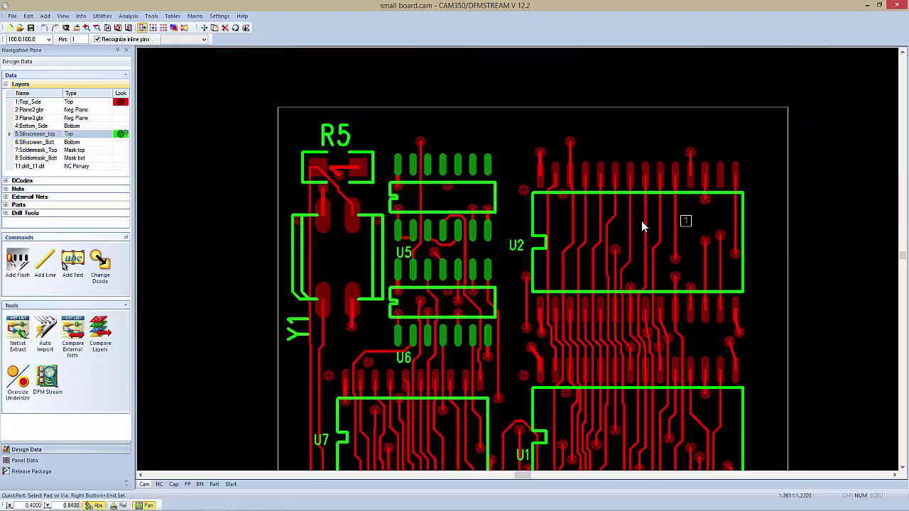
Step: Number U2's bottom and top pad rows and name the part U2 on the Top Side
click(540, 309)
click(735, 312)
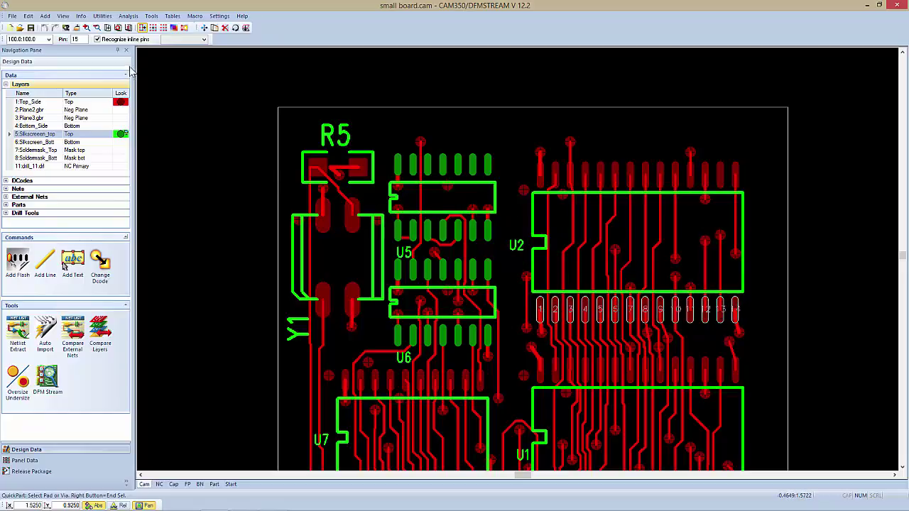
click(134, 39)
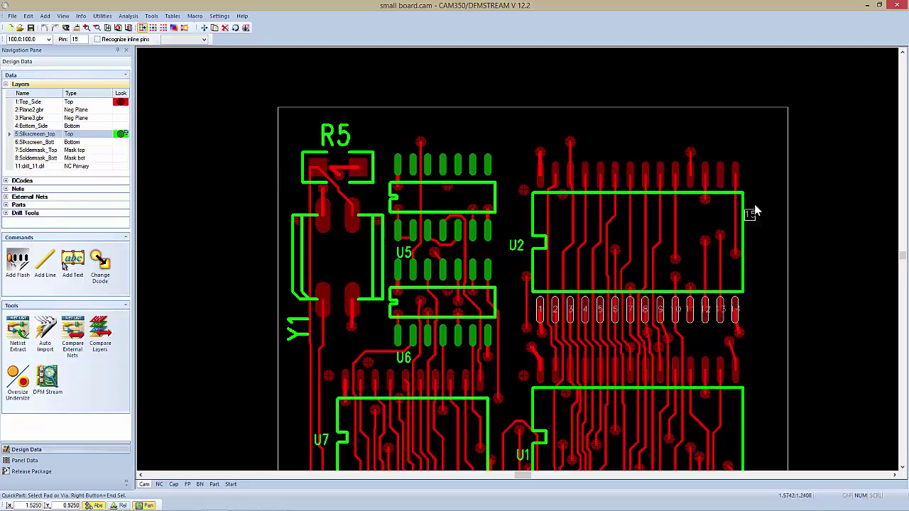
click(735, 178)
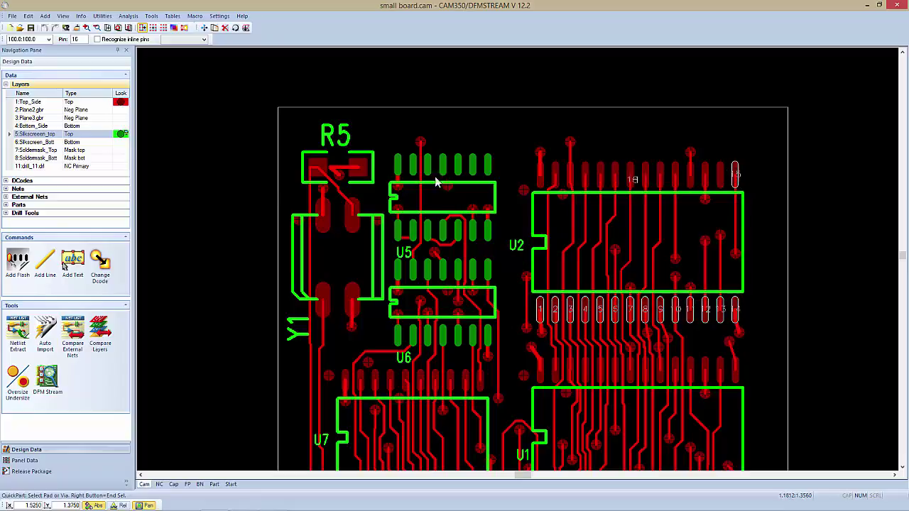
click(122, 39)
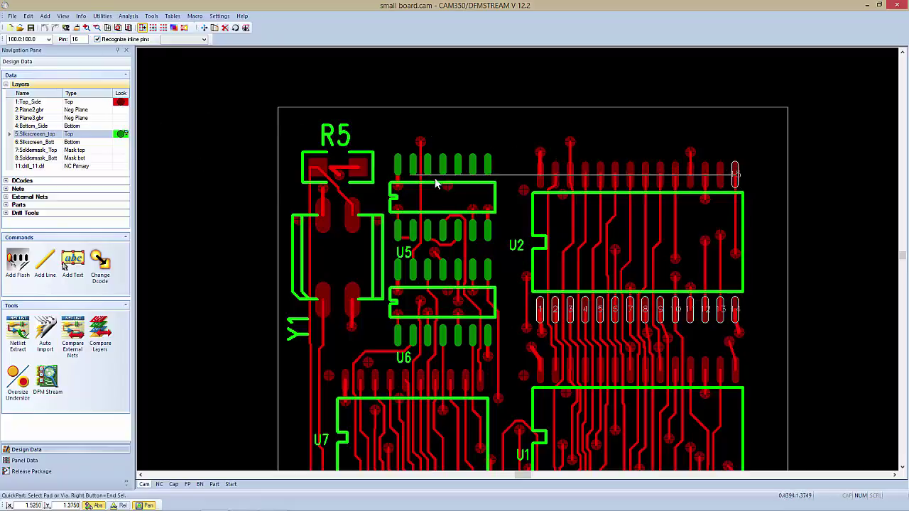
click(538, 178)
right_click(146, 56)
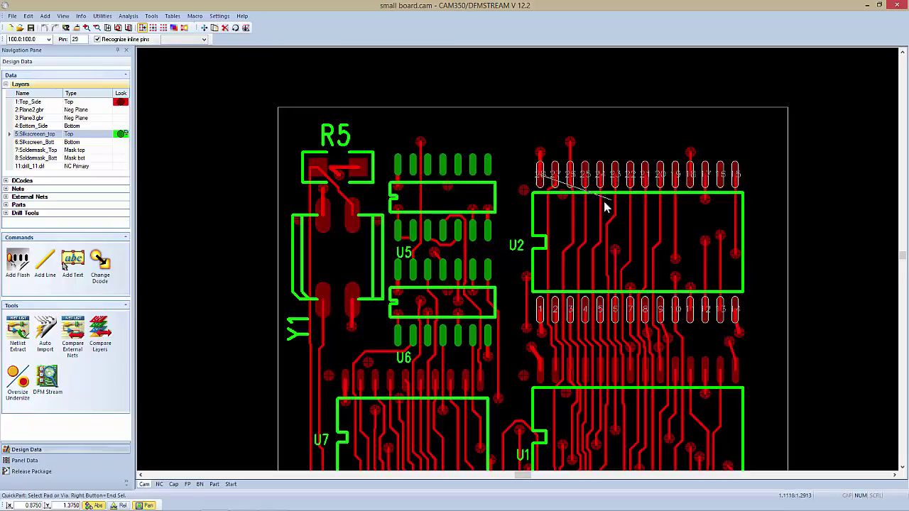
right_click(569, 211)
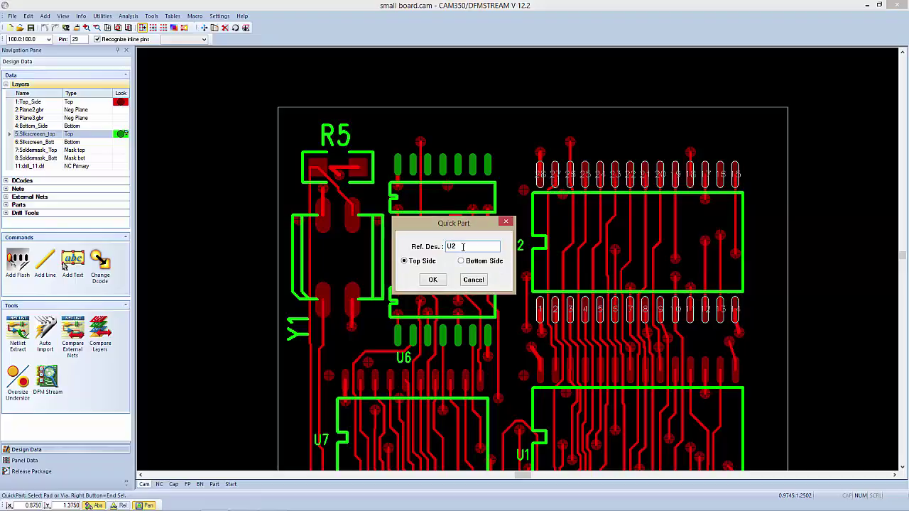
click(432, 280)
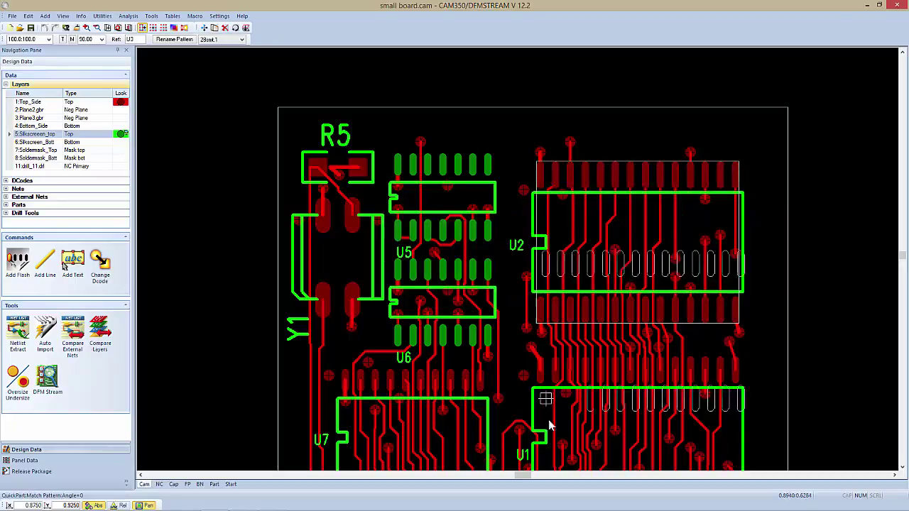
Step: Apply U2's pad pattern to the matching pads at U1
middle_drag(556, 435, 556, 367)
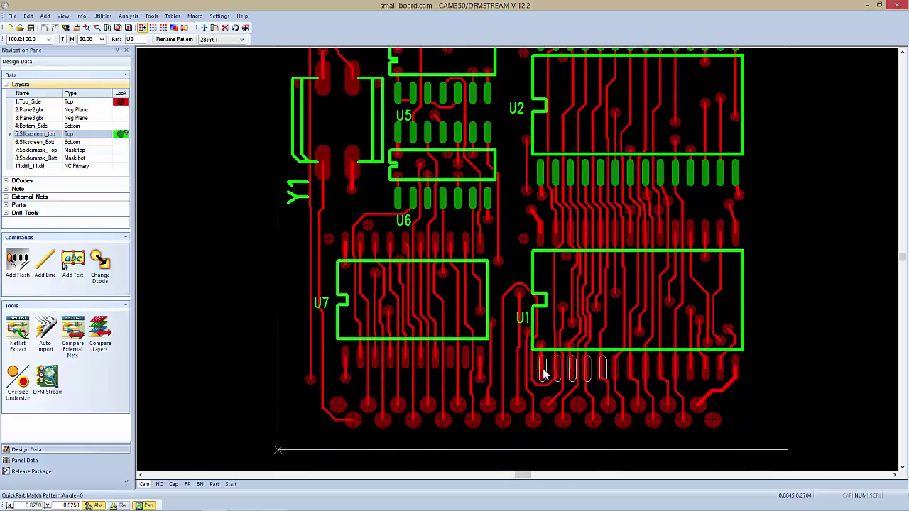
click(542, 374)
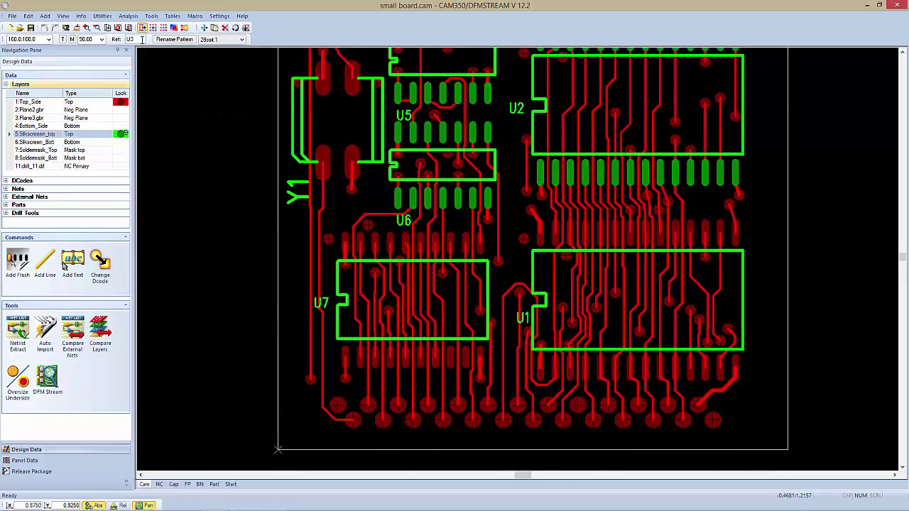
key(Return)
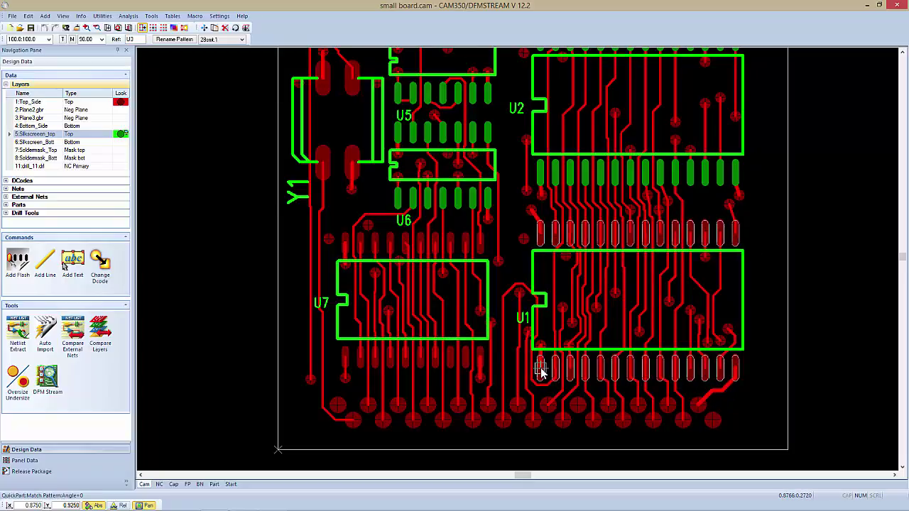
click(539, 369)
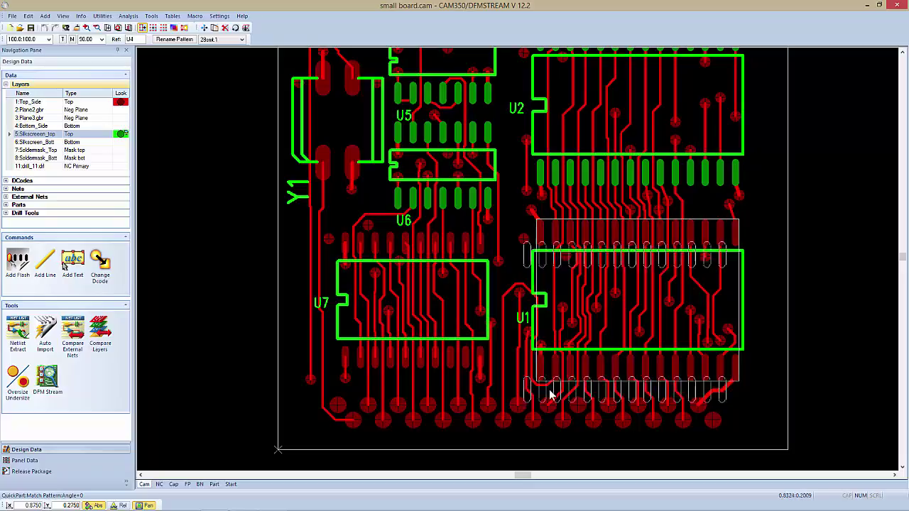
key(Escape)
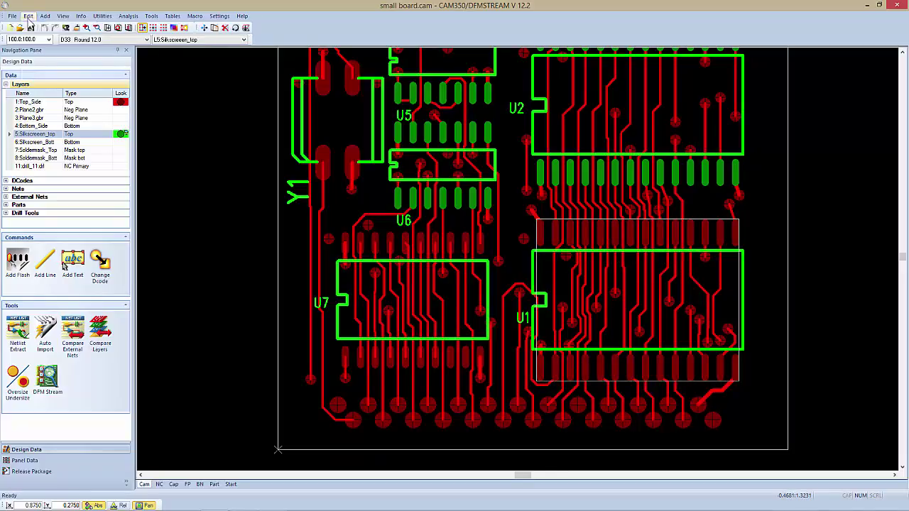
click(29, 15)
Step: Change part U3's reference designator to U1, then activate Bottom_Side and Silkscreen_Bott layers
mouse_move(51, 115)
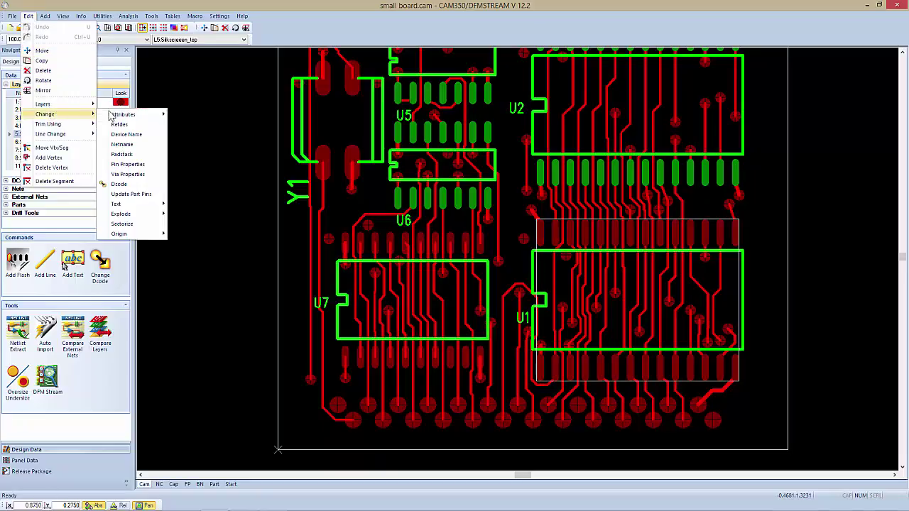
click(126, 125)
click(561, 321)
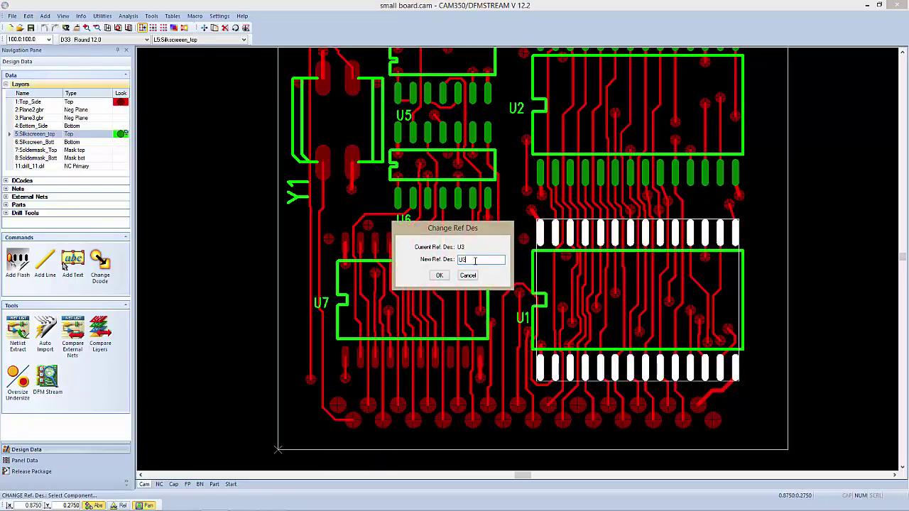
text(U1)
click(439, 276)
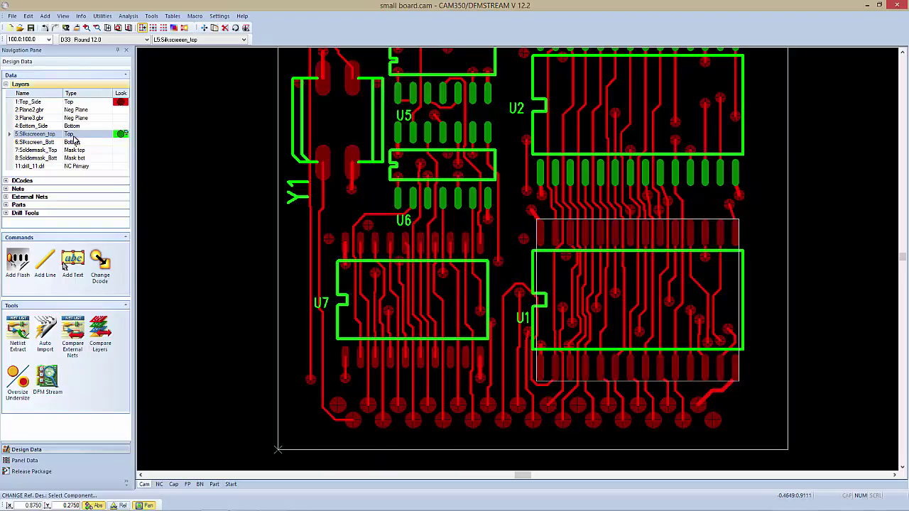
double_click(30, 125)
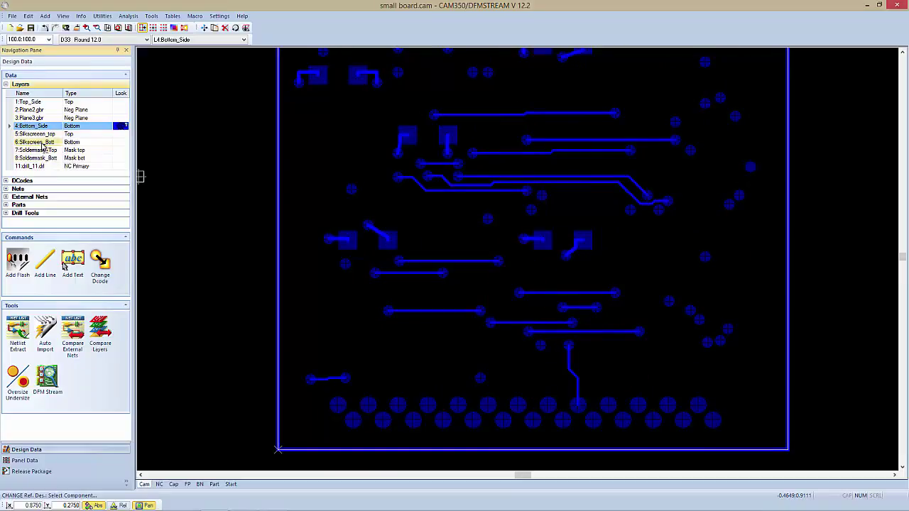
double_click(34, 142)
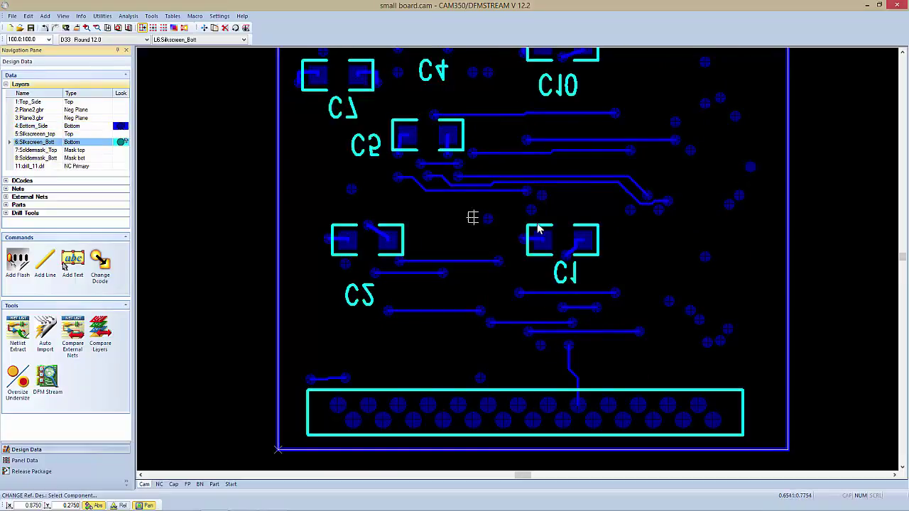
Step: Quick Part C1's two pads as a bottom-side part and match its pattern onto C2
click(103, 15)
click(114, 237)
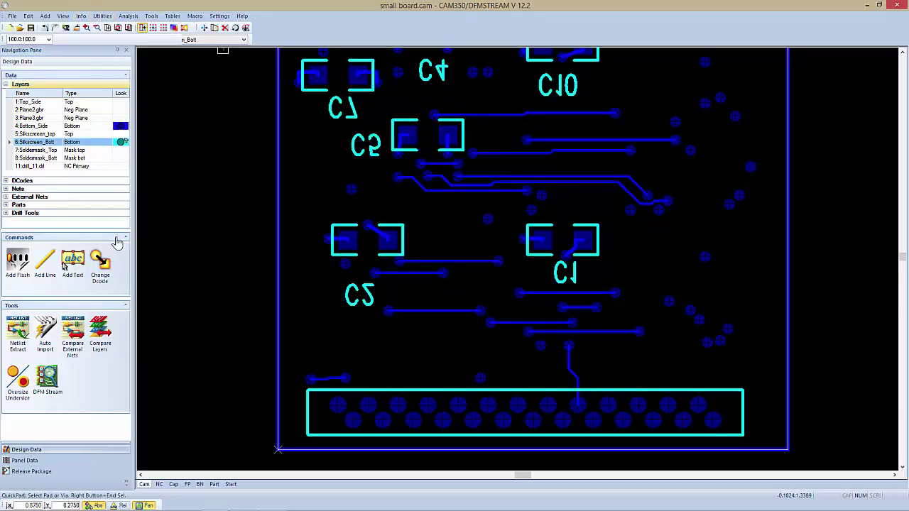
click(582, 245)
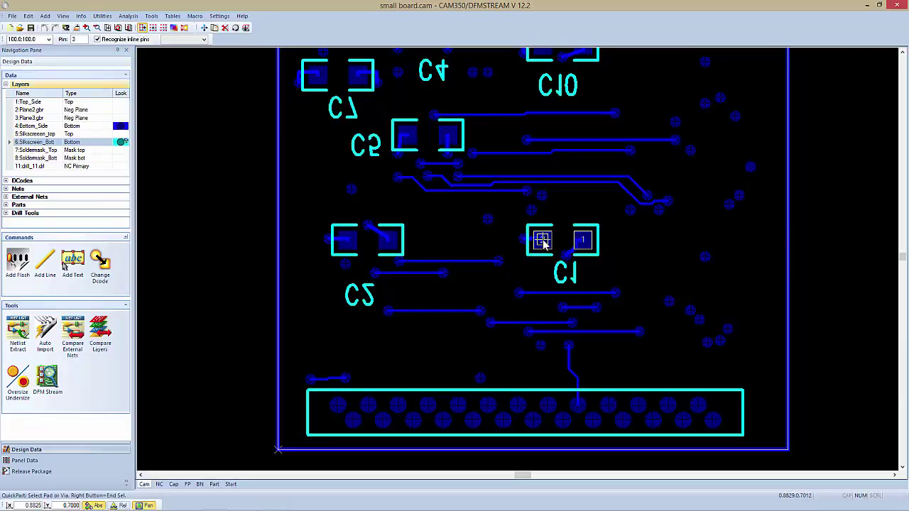
click(542, 243)
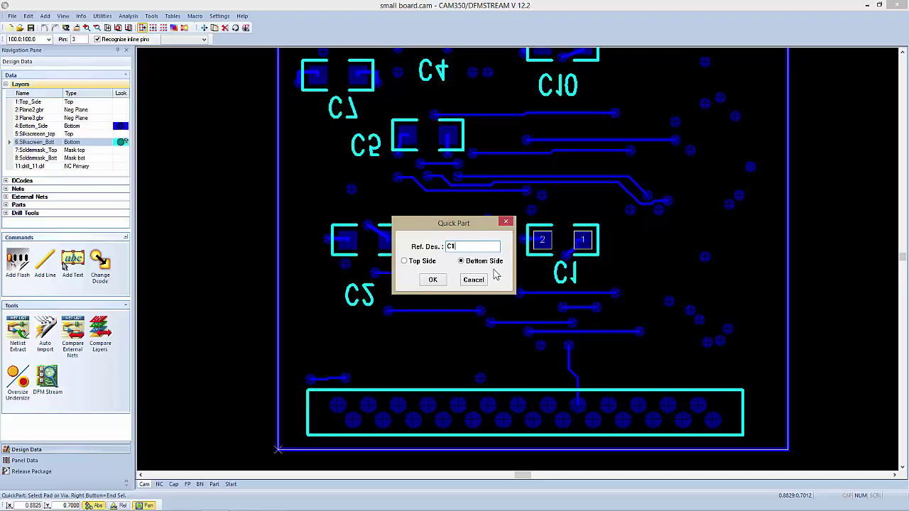
click(433, 279)
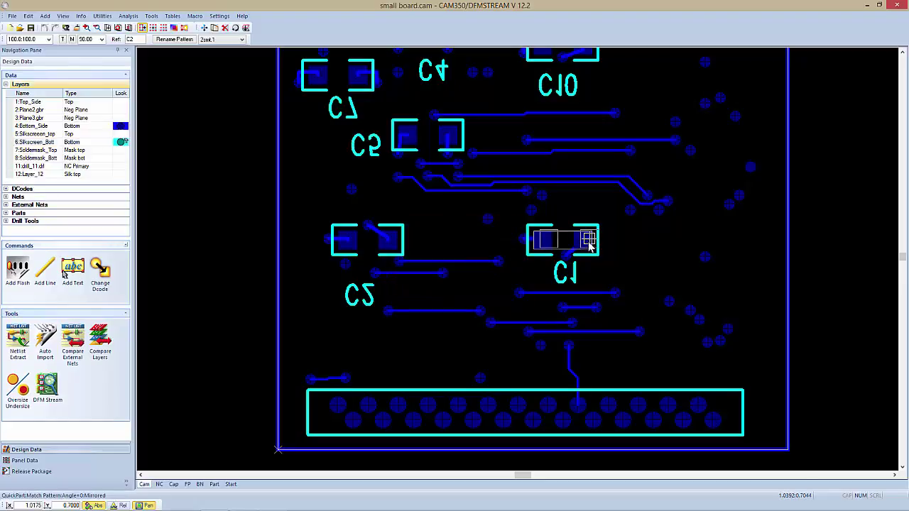
click(386, 245)
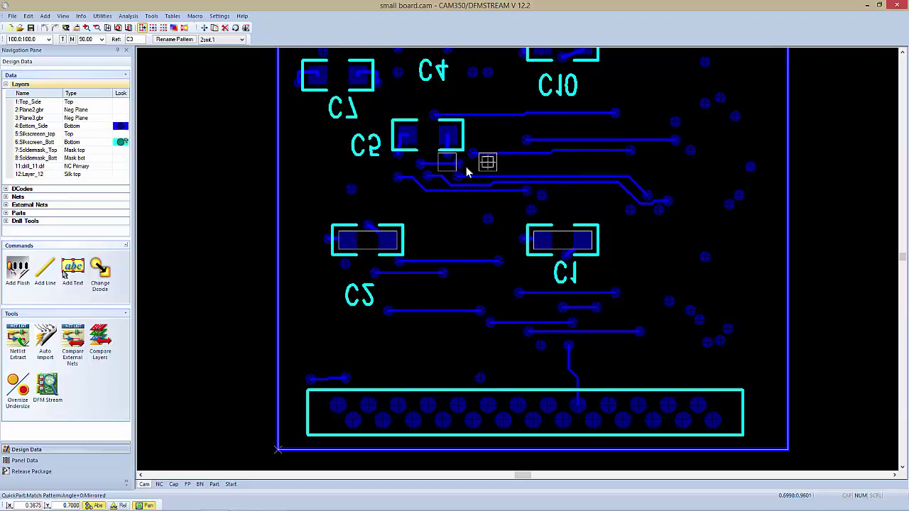
right_click(619, 168)
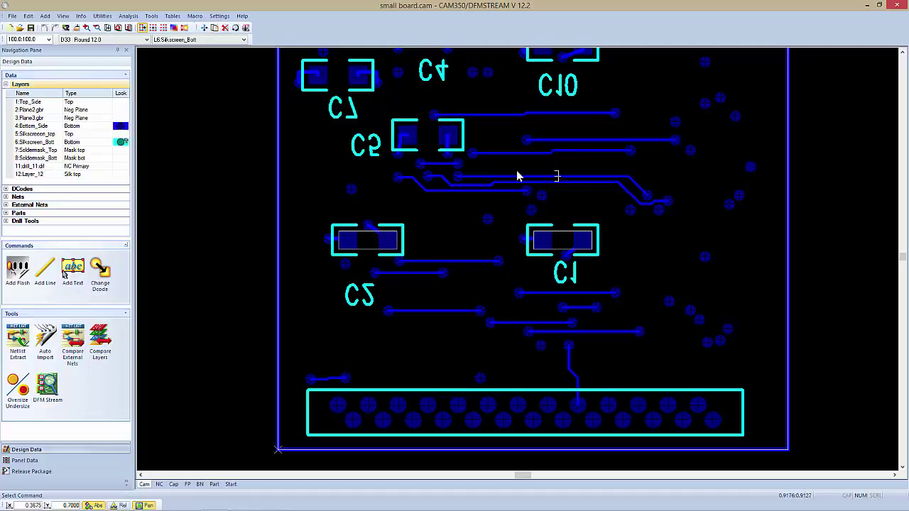
scroll(507, 179, up, 1)
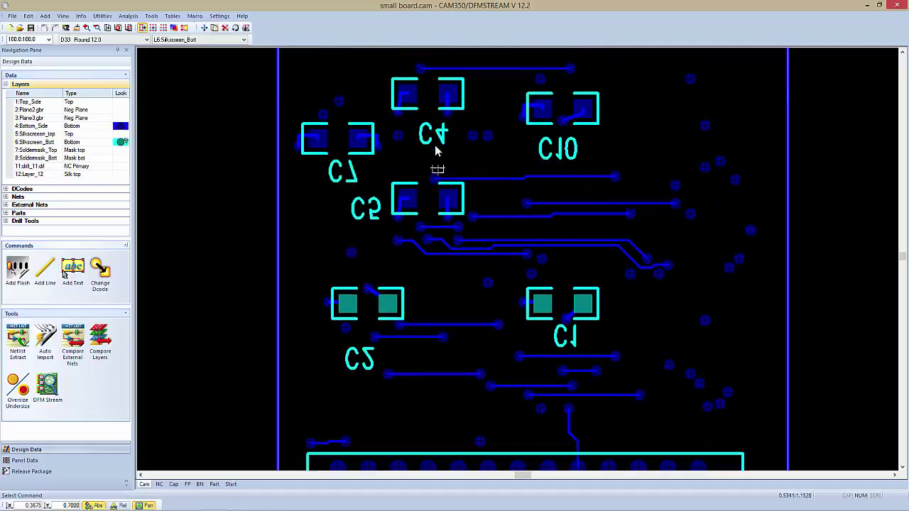
Step: Open the Info > Report > Centroid report listing U5, U6, U2, U1, C1 and C2
click(81, 16)
mouse_move(95, 58)
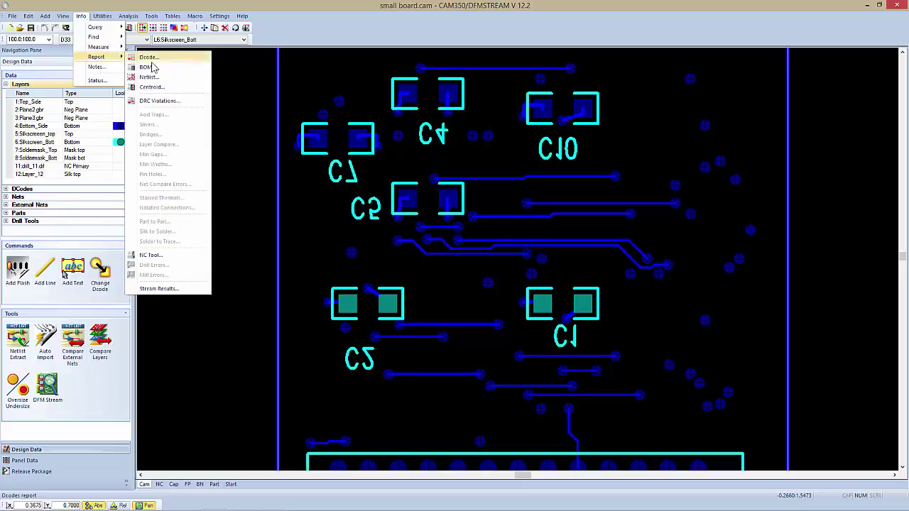
click(168, 87)
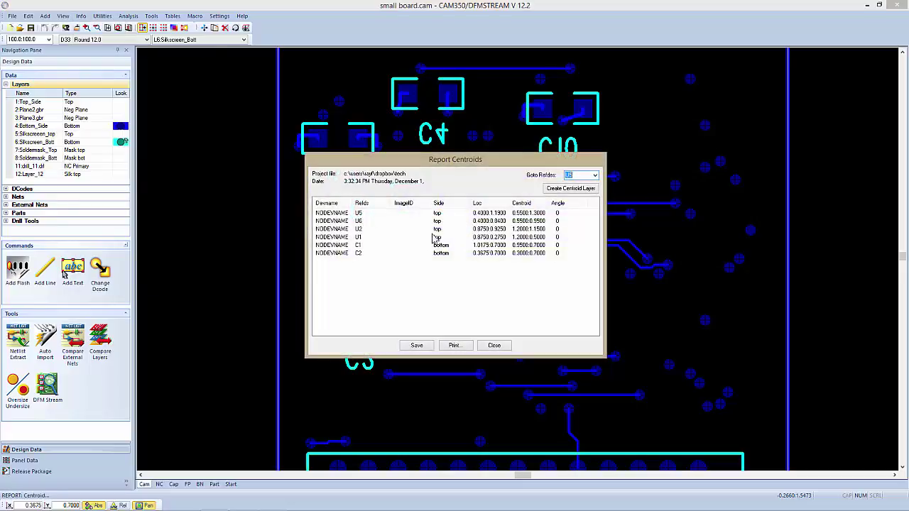